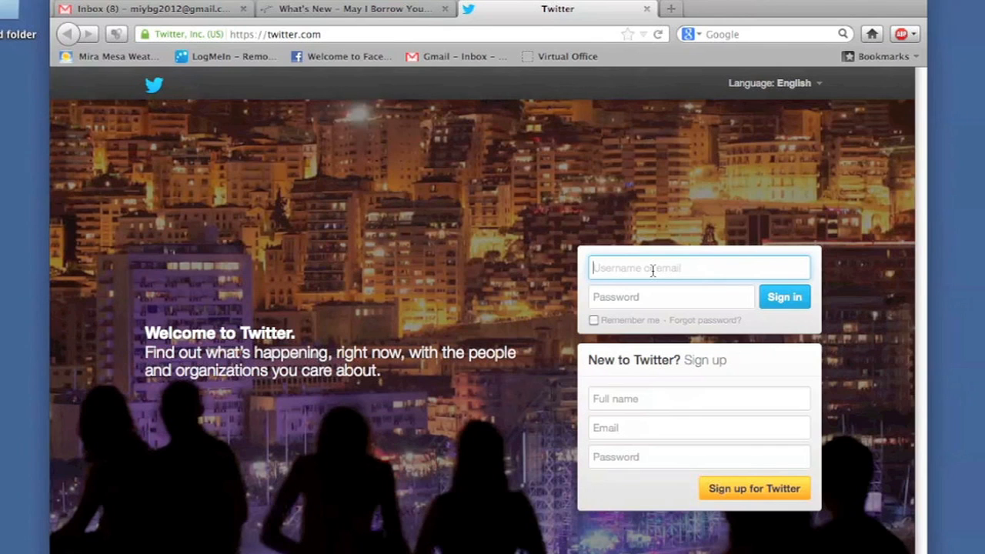
Fill the sign-up box with the new account's full name, a Gmail address and a password
{"action": "left_click", "coordinate": [652, 270]}
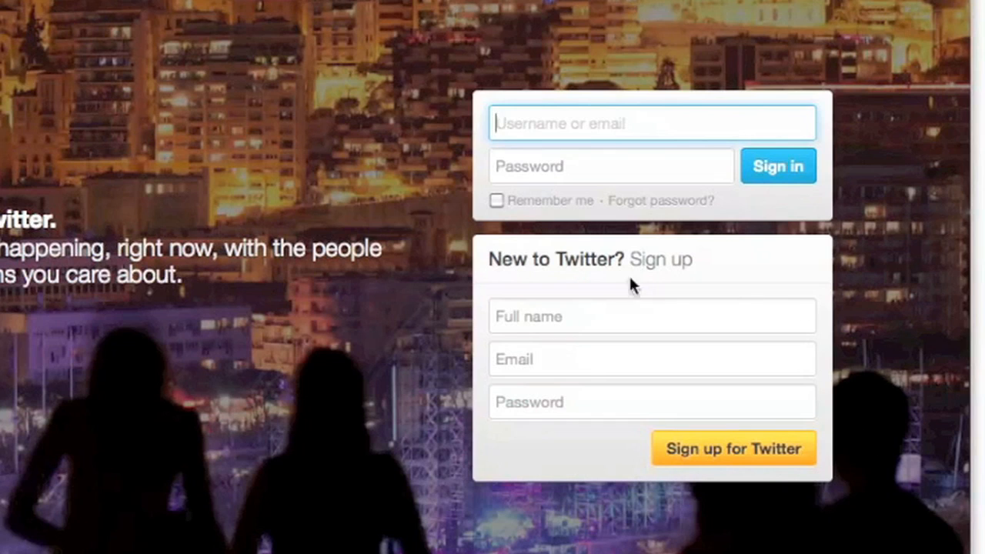
{"action": "left_click", "coordinate": [573, 316]}
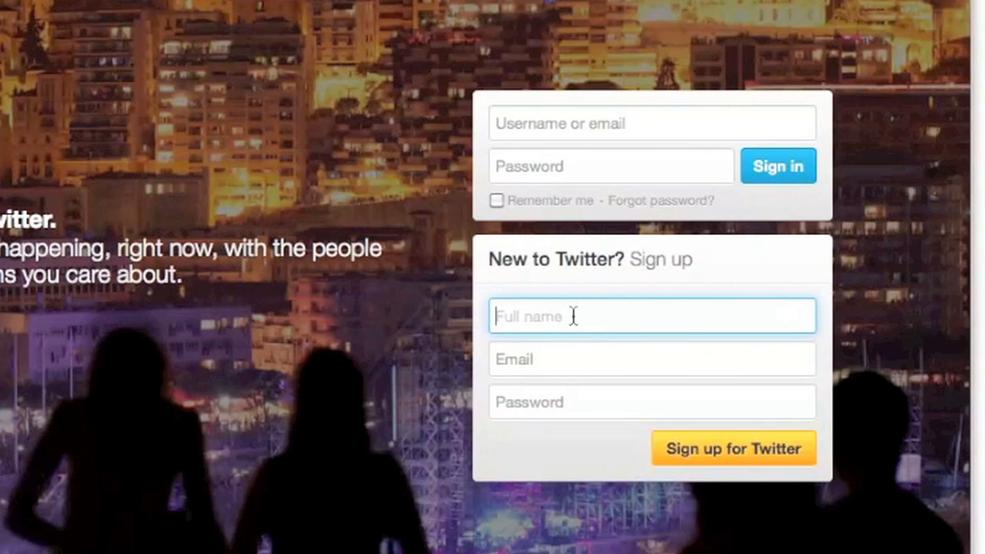
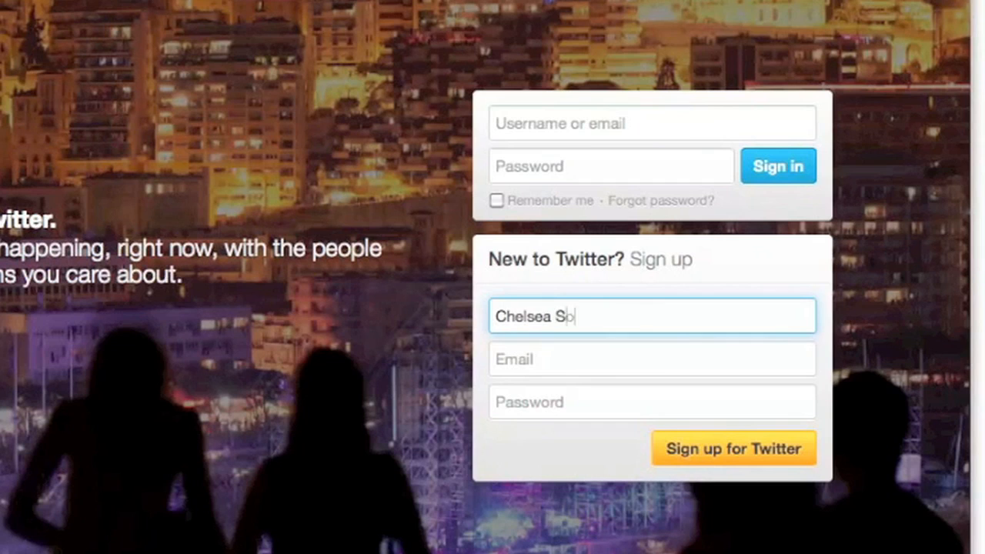
{"action": "key", "text": "Tab"}
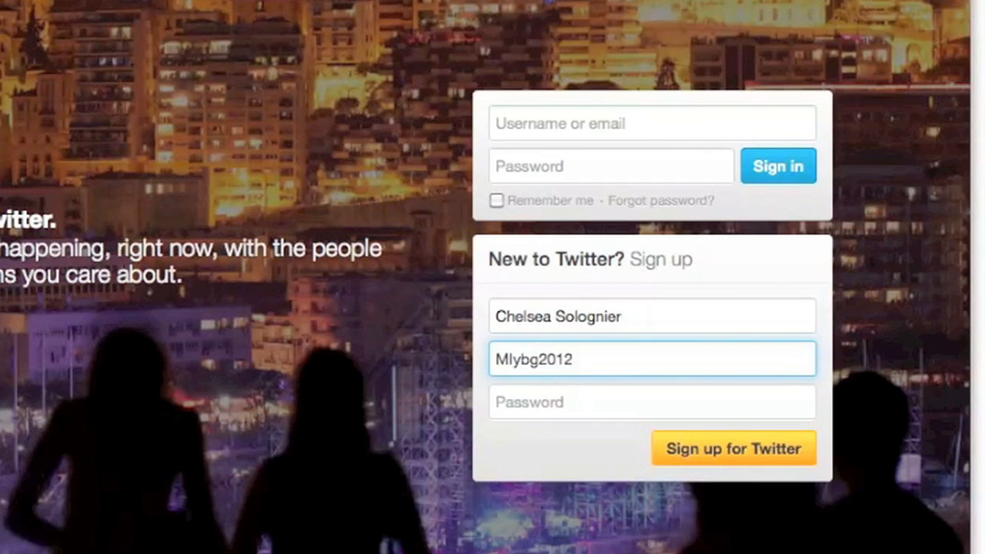
{"action": "key", "text": "Tab"}
{"action": "type", "text": "*********"}
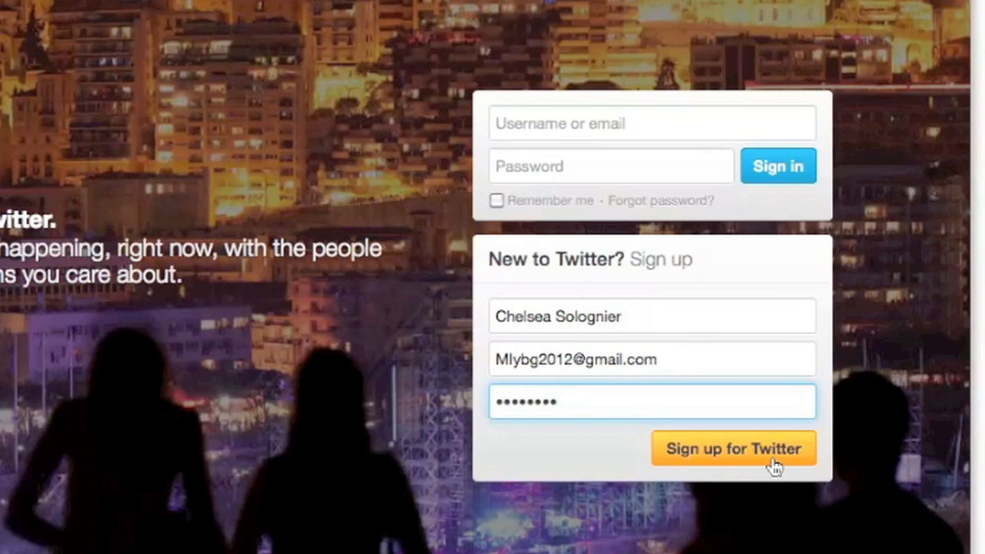
Submit the sign-up details and change the username to a shorter custom one reported available
{"action": "left_click", "coordinate": [734, 448]}
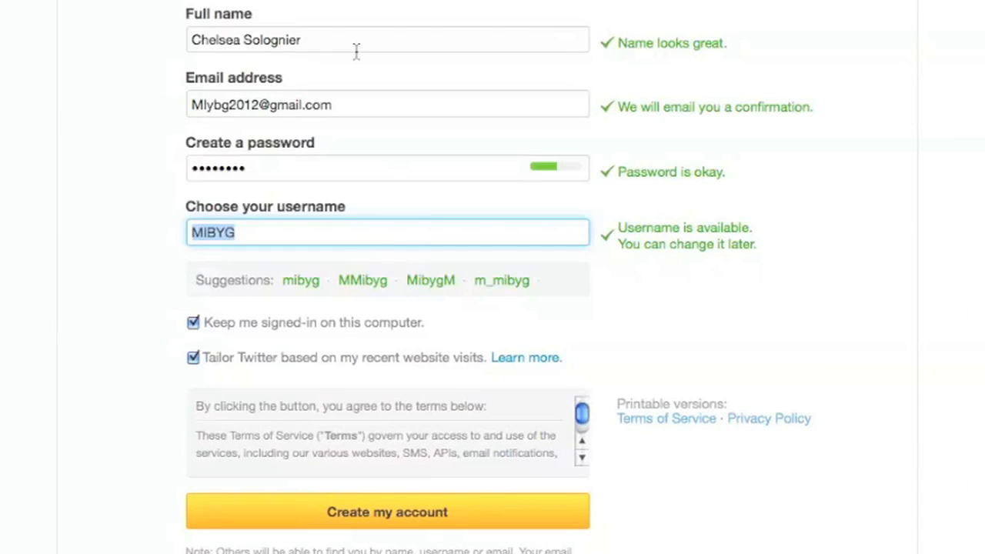
{"action": "left_click", "coordinate": [374, 108]}
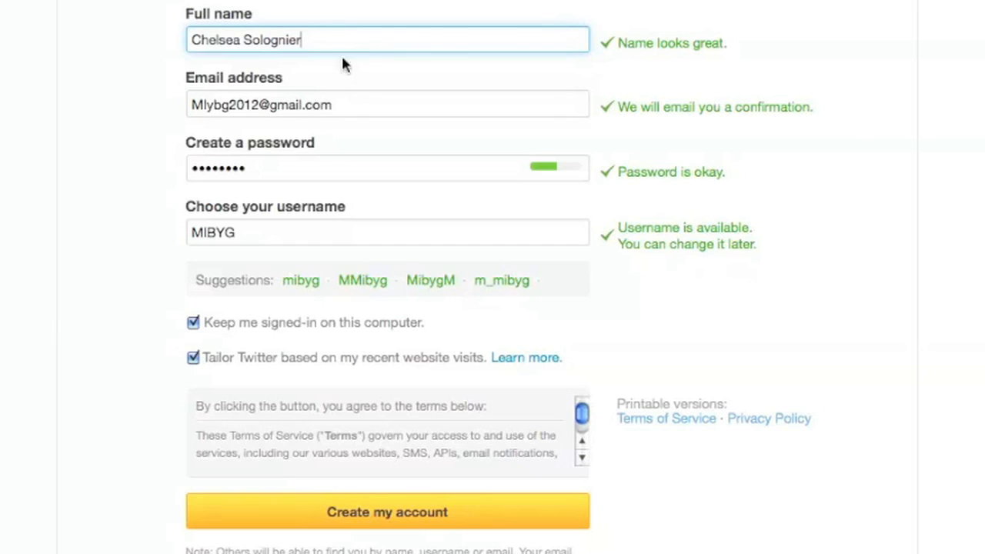
{"action": "left_click", "coordinate": [254, 233]}
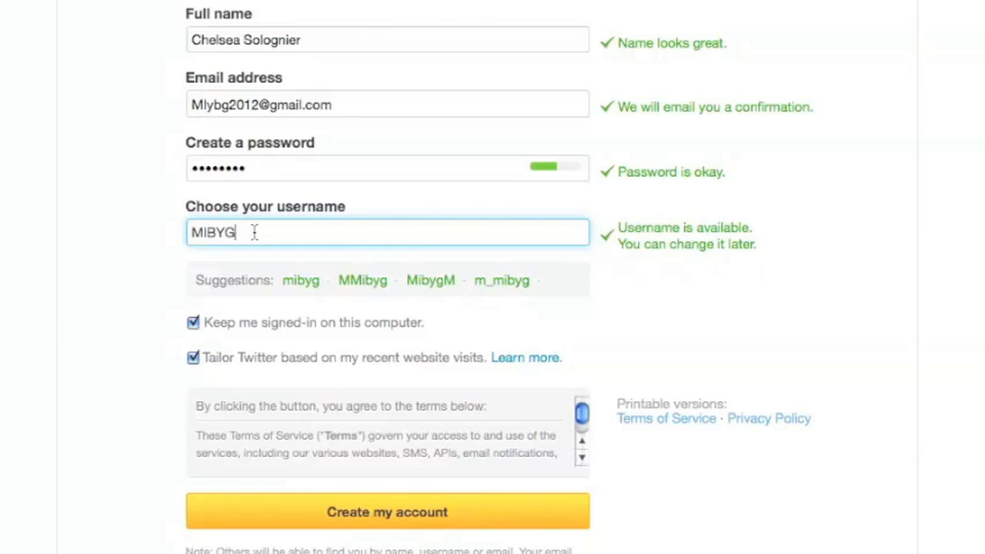
{"action": "left_click", "coordinate": [307, 331]}
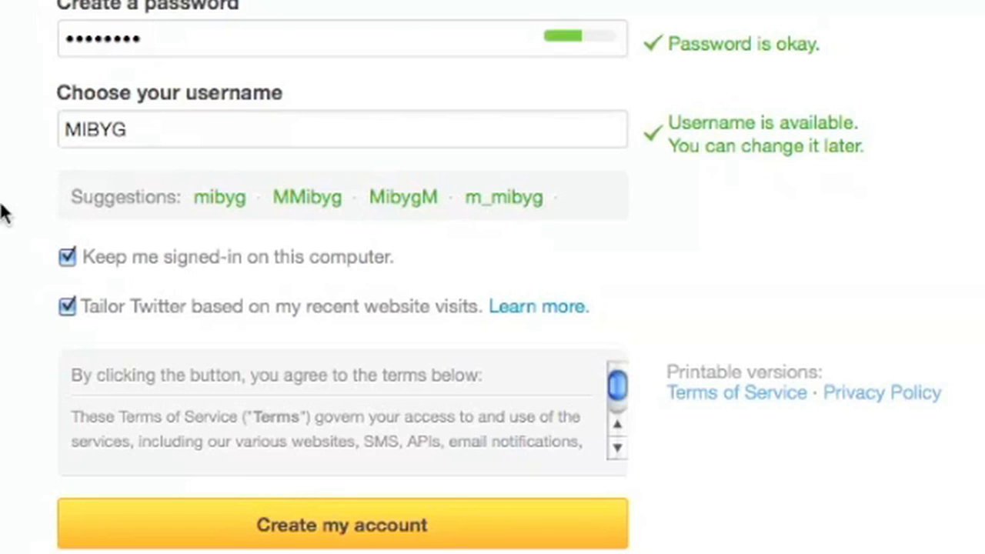
Turn off Keep me signed-in and website-based tailoring, read the terms, and create the account
{"action": "left_click", "coordinate": [66, 259]}
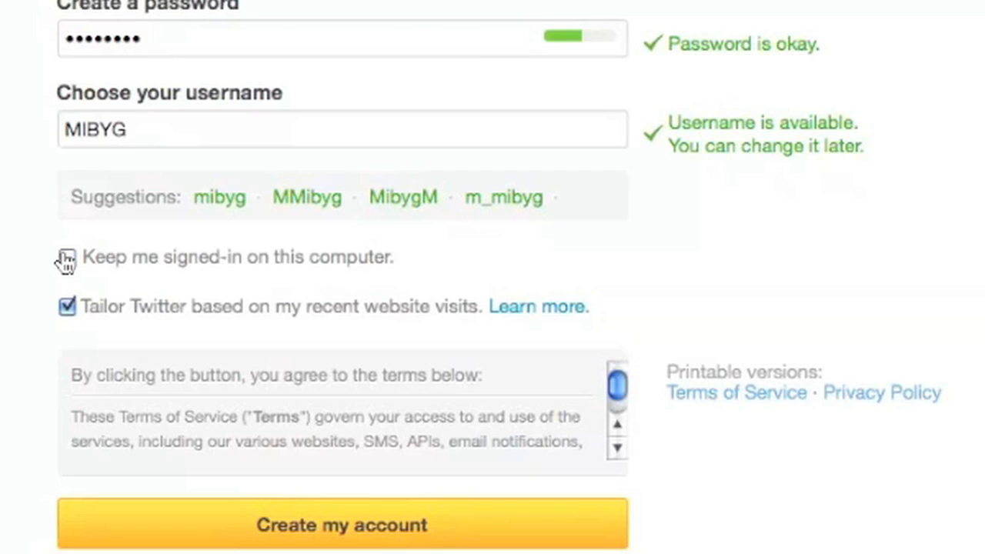
{"action": "left_click", "coordinate": [68, 306]}
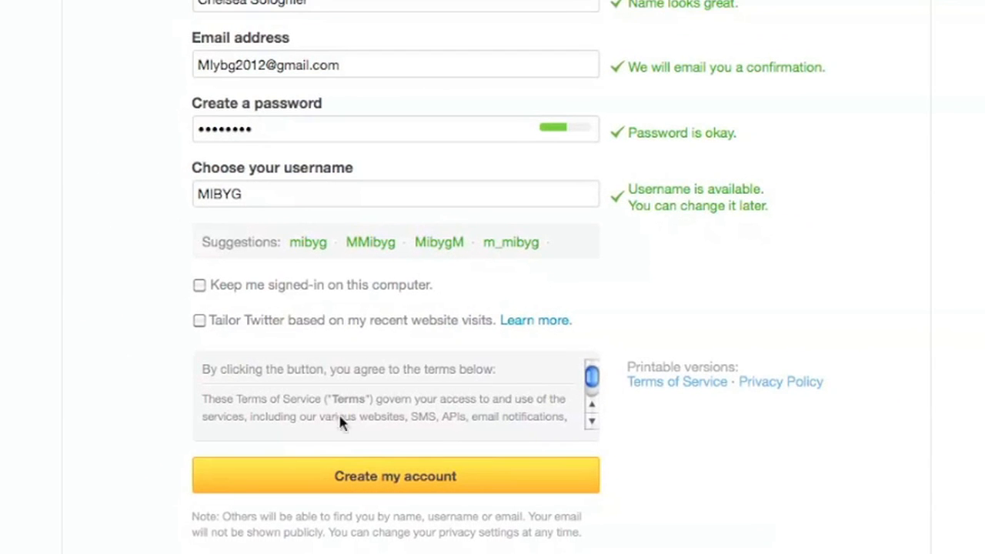
{"action": "left_click", "coordinate": [591, 424]}
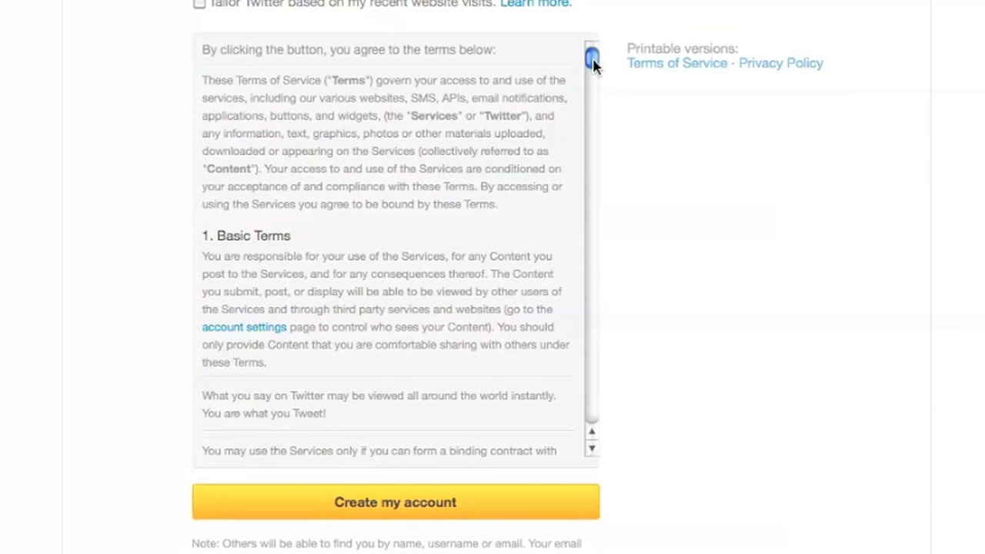
{"action": "left_click_drag", "start_coordinate": [592, 61], "coordinate": [558, 246]}
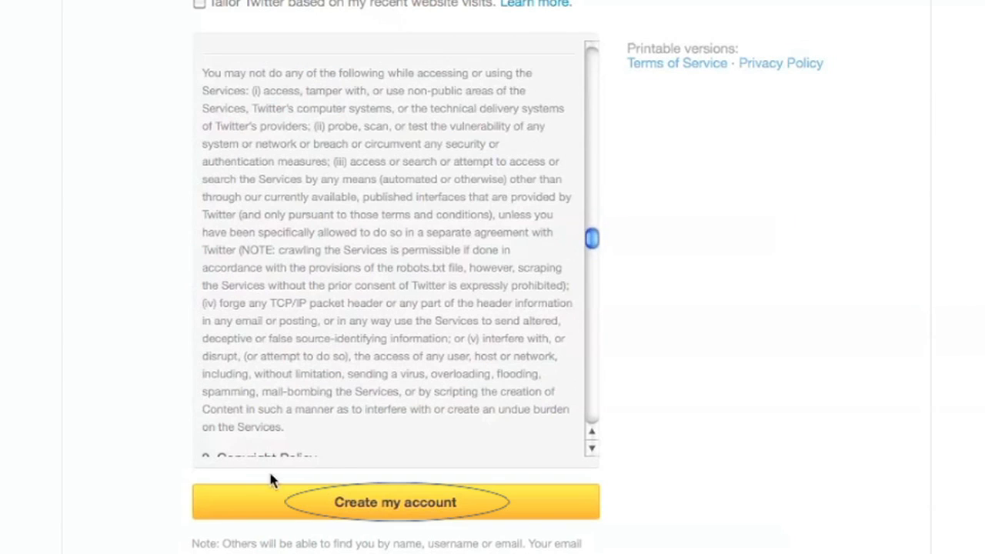
{"action": "left_click", "coordinate": [326, 503]}
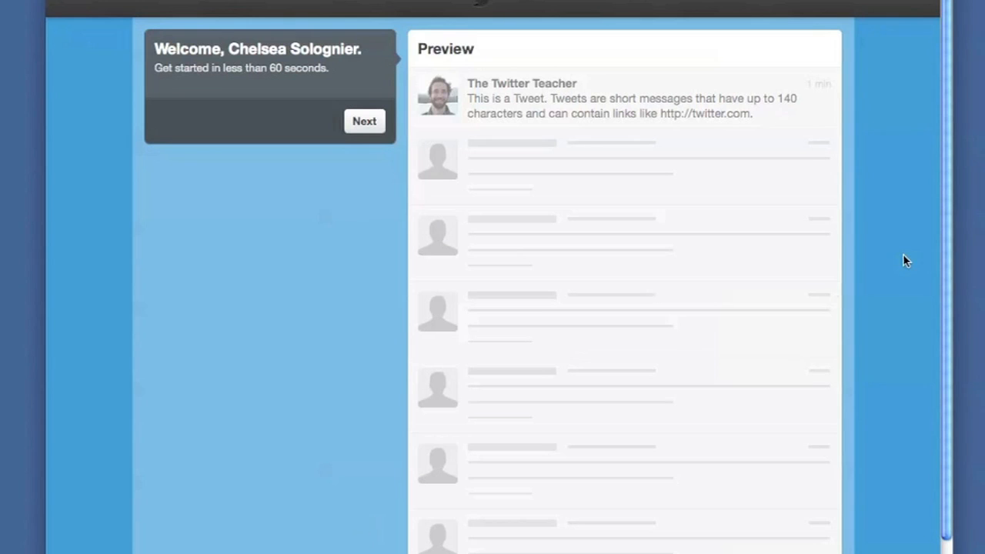
Continue from the Welcome panel to the Build your timeline step
{"action": "left_click", "coordinate": [376, 123]}
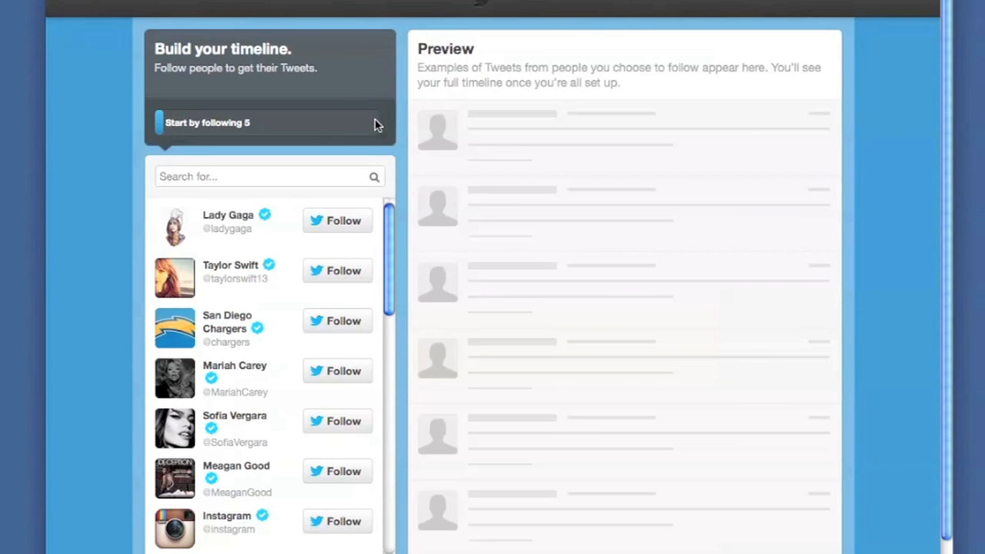
Follow five suggested accounts, including the San Diego Chargers, and move to the next step
{"action": "left_click", "coordinate": [294, 175]}
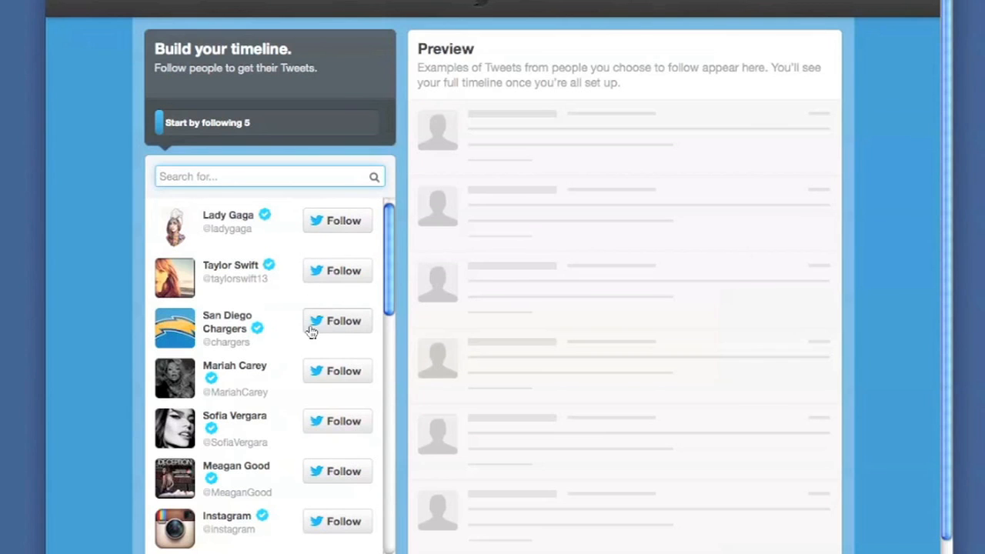
{"action": "left_click", "coordinate": [359, 229]}
{"action": "left_click", "coordinate": [356, 273]}
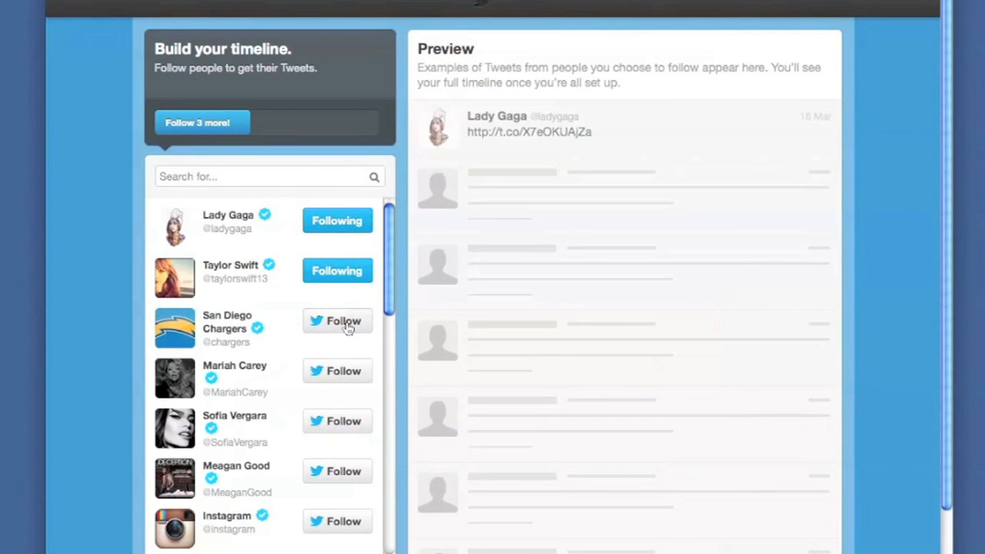
{"action": "left_click", "coordinate": [348, 327]}
{"action": "left_click", "coordinate": [340, 372]}
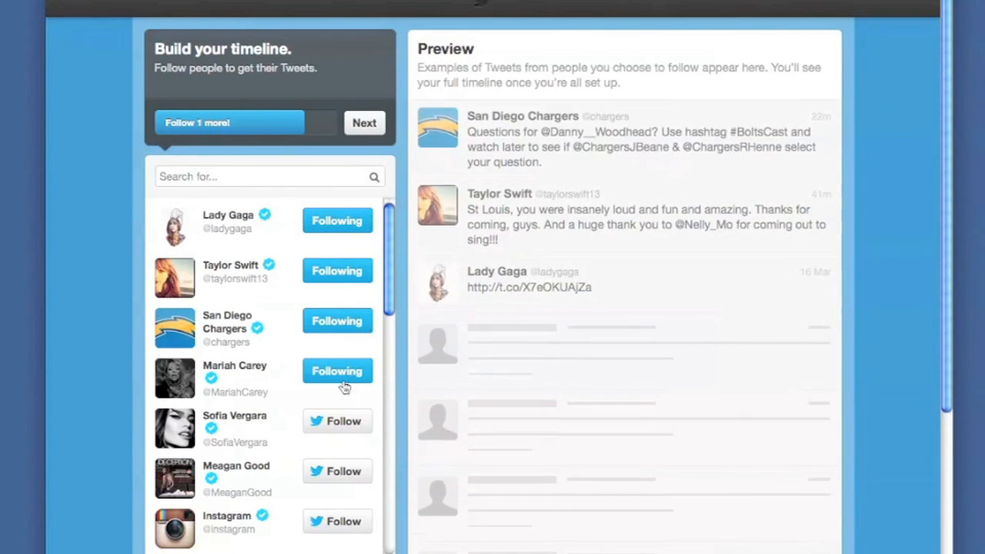
{"action": "left_click", "coordinate": [341, 422]}
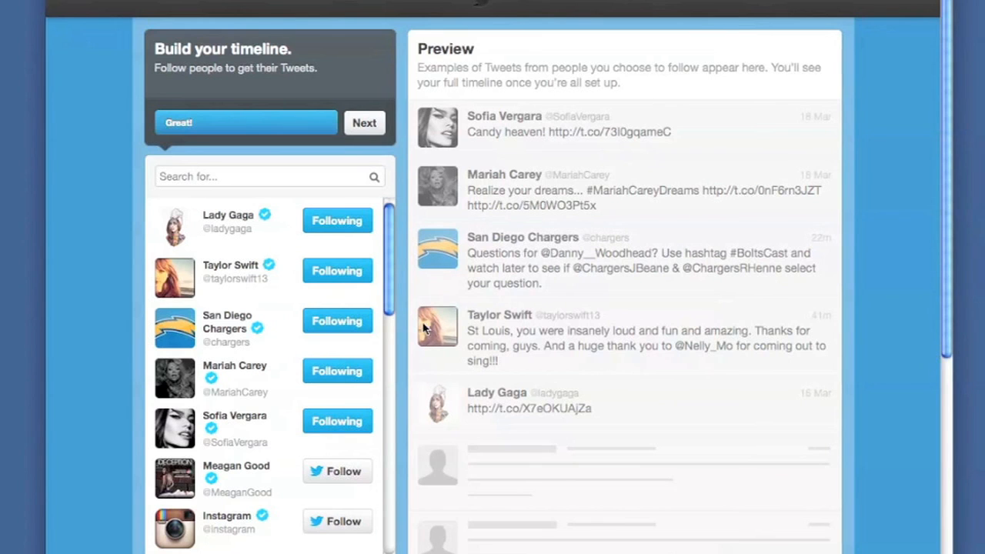
{"action": "left_click", "coordinate": [363, 123]}
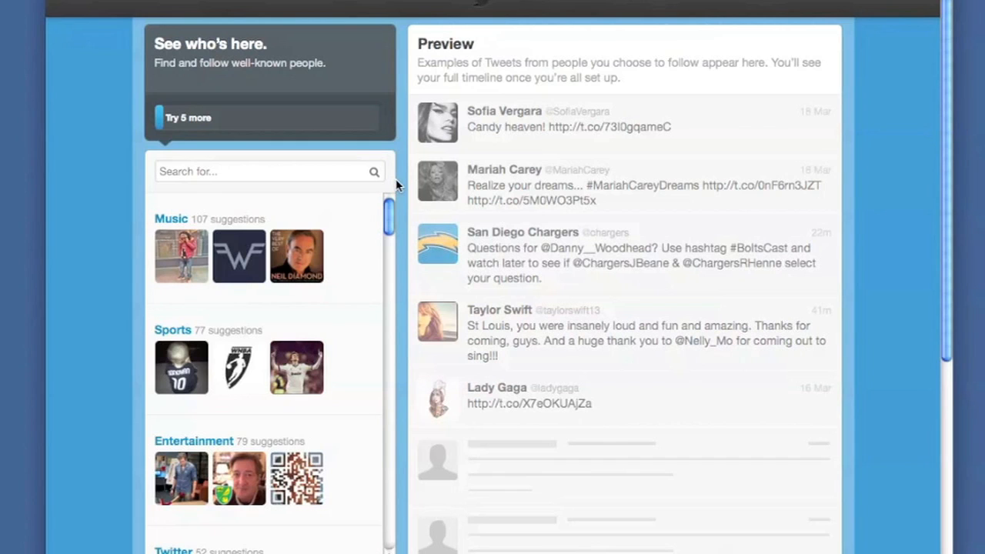
Follow Dolly Parton, Pearl Jam, guster, Rivers Cuomo and Queen Latifah from the Music category
{"action": "left_click", "coordinate": [170, 267]}
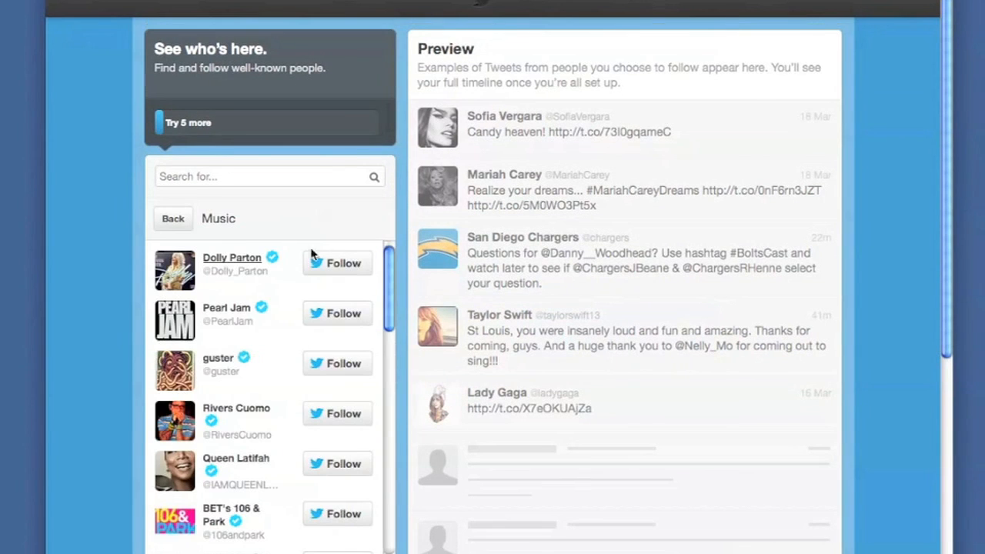
{"action": "left_click", "coordinate": [353, 269]}
{"action": "left_click", "coordinate": [338, 318]}
{"action": "left_click", "coordinate": [329, 364]}
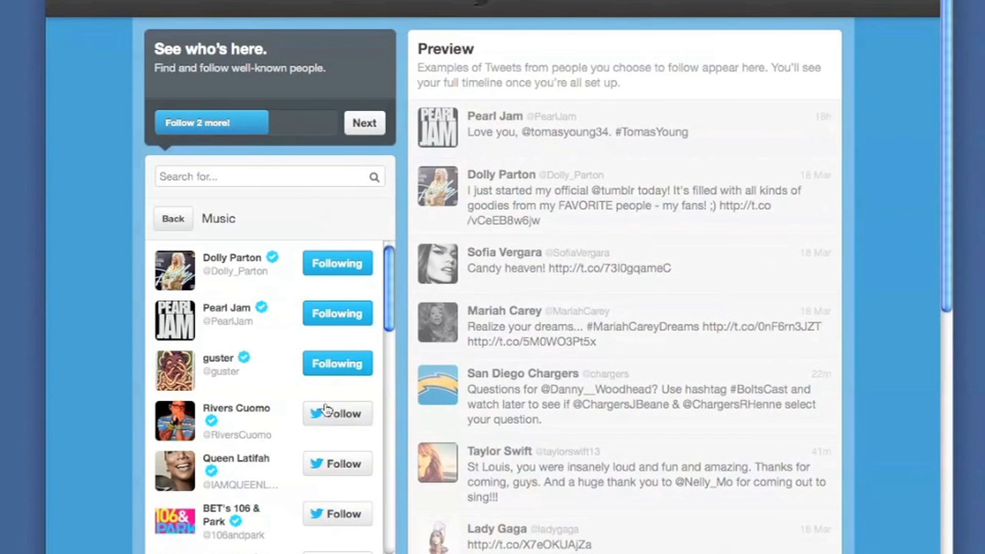
{"action": "left_click", "coordinate": [330, 415]}
{"action": "left_click", "coordinate": [331, 464]}
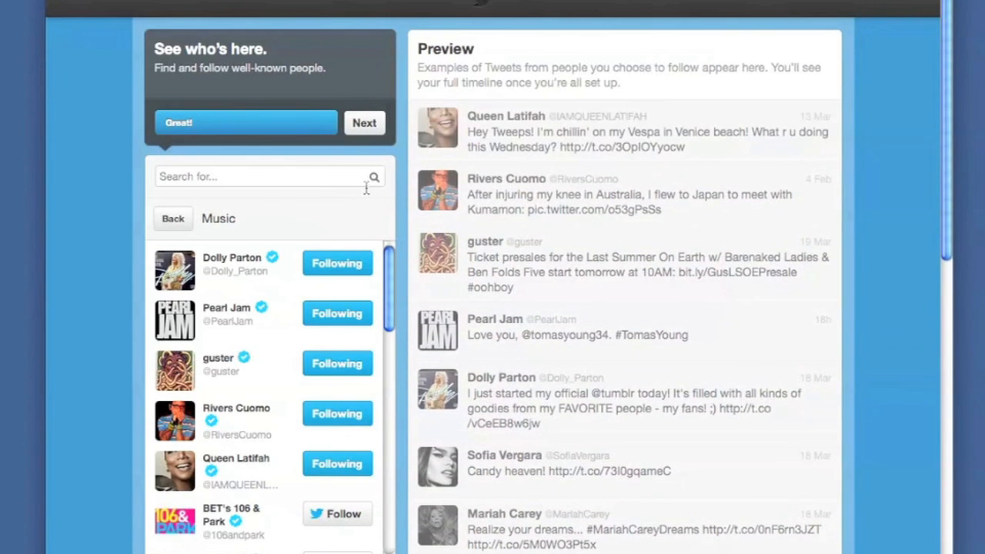
Advance past the timeline step to finding contacts, then skip the contact search
{"action": "left_click", "coordinate": [372, 129]}
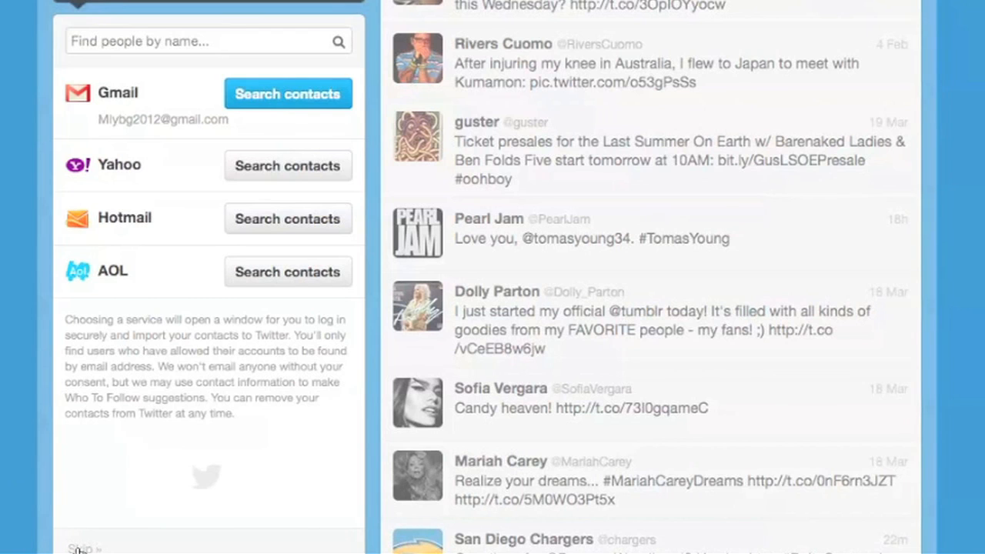
{"action": "left_click", "coordinate": [80, 549]}
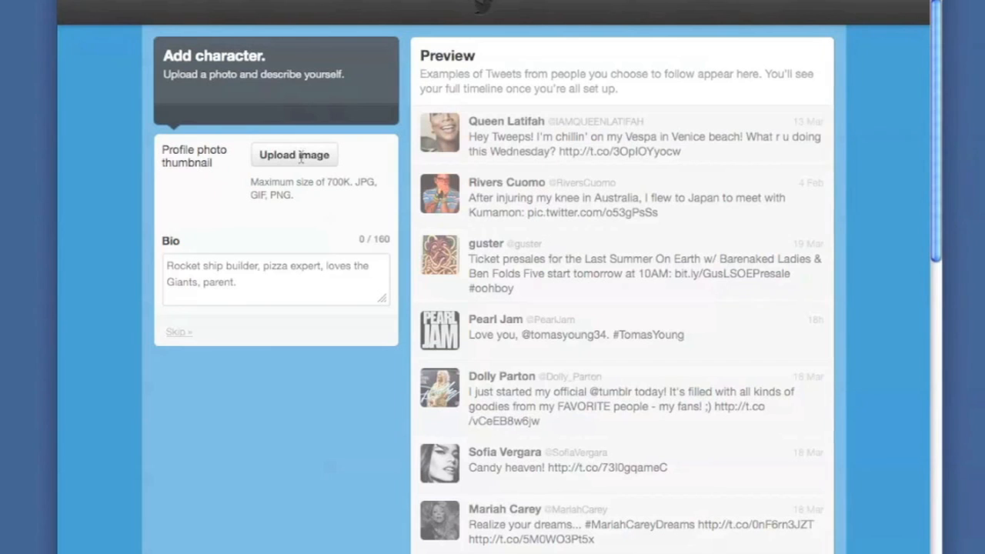
Upload logo.jpg from the Twitter Tutorial folder as the profile photo
{"action": "left_click", "coordinate": [301, 156]}
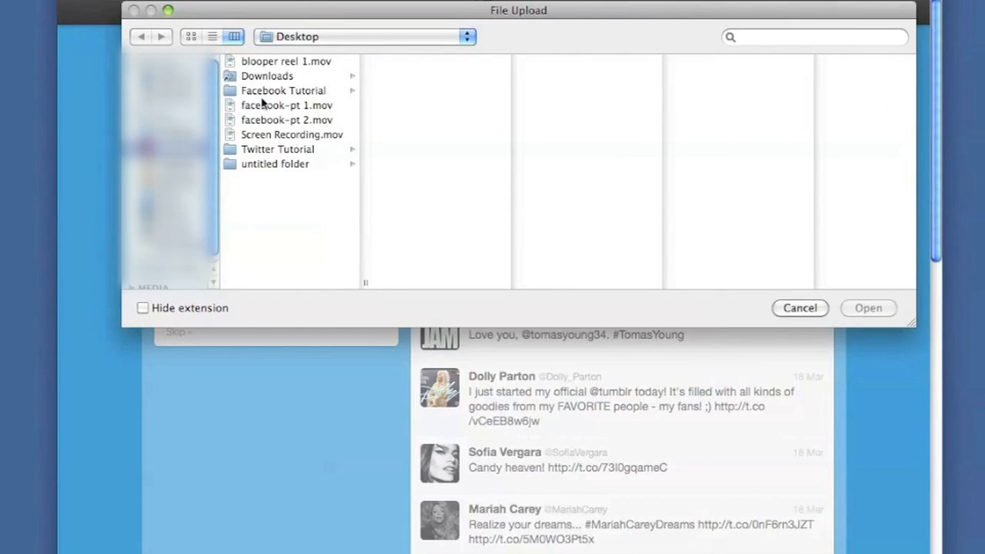
{"action": "left_click", "coordinate": [273, 154]}
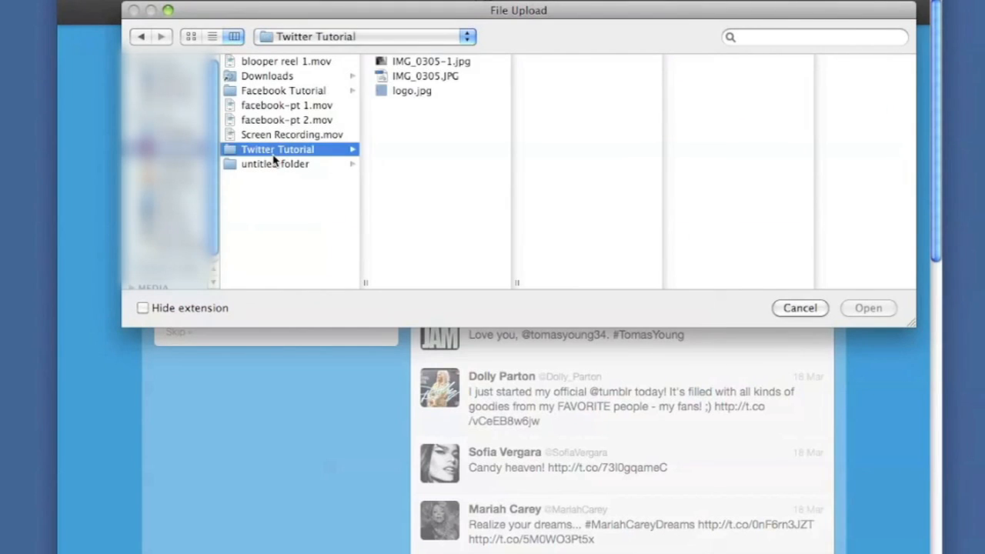
{"action": "left_click", "coordinate": [426, 92]}
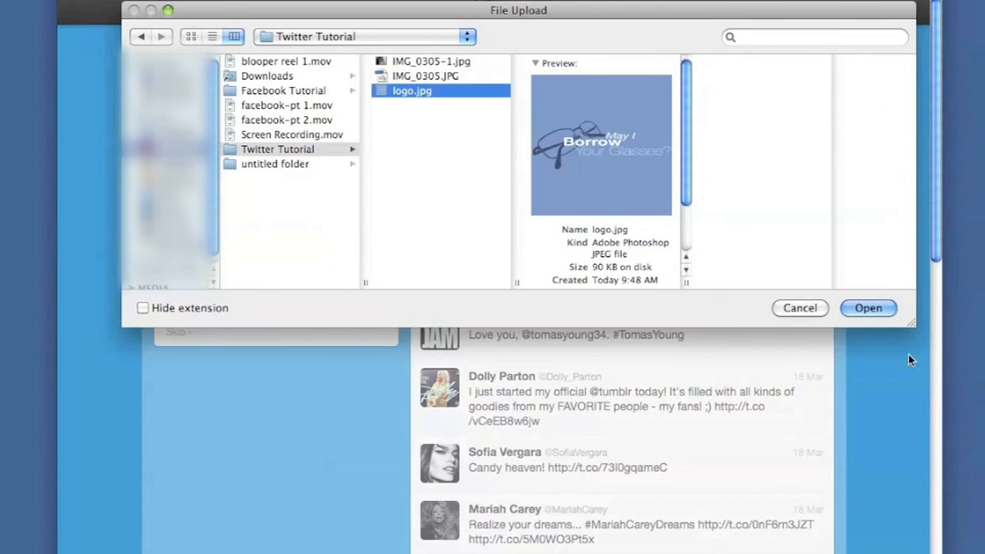
{"action": "left_click", "coordinate": [872, 312]}
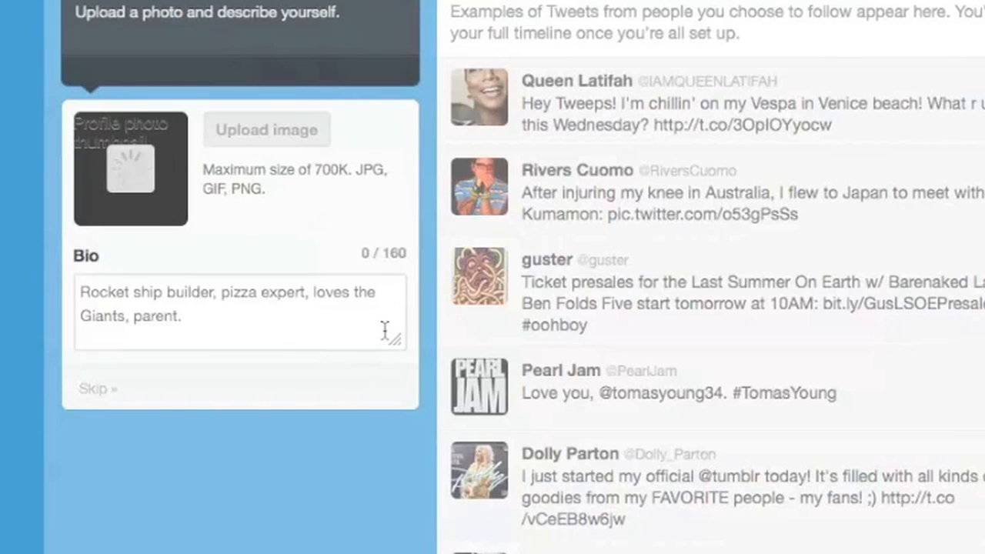
Write the bio "Basic Twitter Set Up Tutorial." and finish the step
{"action": "left_click", "coordinate": [211, 327]}
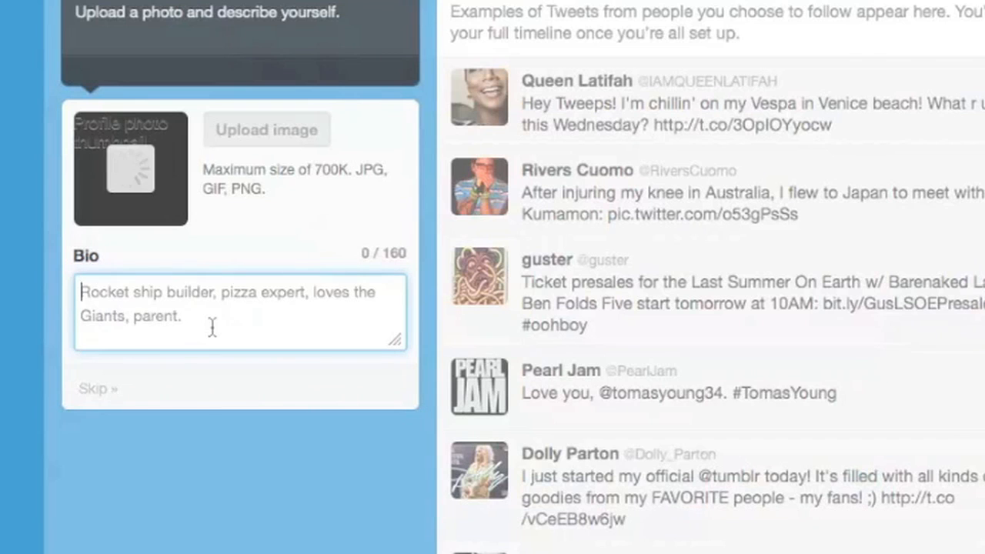
{"action": "type", "text": "Tu"}
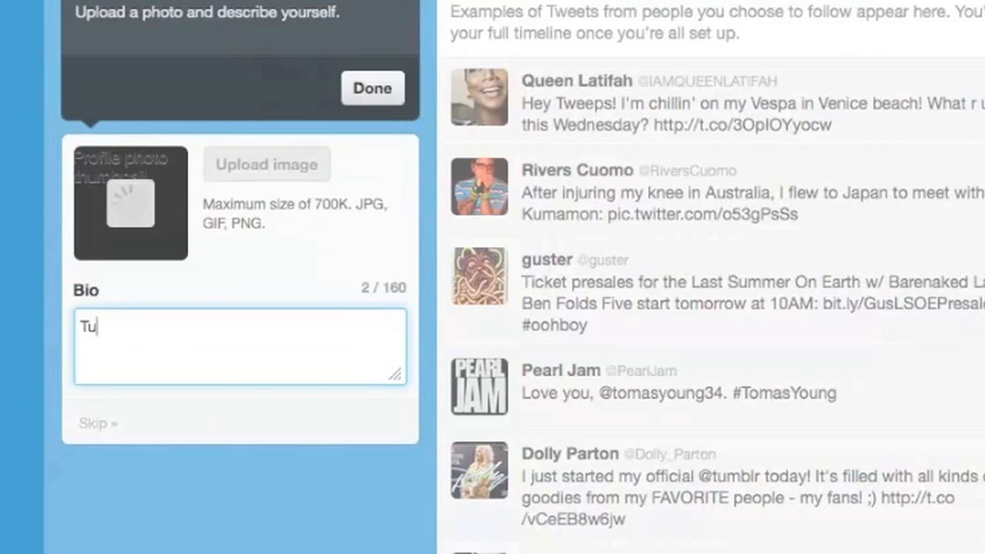
{"action": "type", "text": "torial. Based on Startup"}
{"action": "key", "text": "BackSpace"}
{"action": "key", "text": "BackSpace"}
{"action": "key", "text": "BackSpace"}
{"action": "key", "text": "BackSpace"}
{"action": "key", "text": "BackSpace"}
{"action": "key", "text": "BackSpace"}
{"action": "key", "text": "BackSpace"}
{"action": "key", "text": "BackSpace"}
{"action": "key", "text": "BackSpace"}
{"action": "key", "text": "BackSpace"}
{"action": "key", "text": "BackSpace"}
{"action": "key", "text": "BackSpace"}
{"action": "key", "text": "BackSpace"}
{"action": "key", "text": "BackSpace"}
{"action": "key", "text": "BackSpace"}
{"action": "key", "text": "BackSpace"}
{"action": "key", "text": "BackSpace"}
{"action": "key", "text": "BackSpace"}
{"action": "key", "text": "BackSpace"}
{"action": "key", "text": "BackSpace"}
{"action": "type", "text": "Basic "}
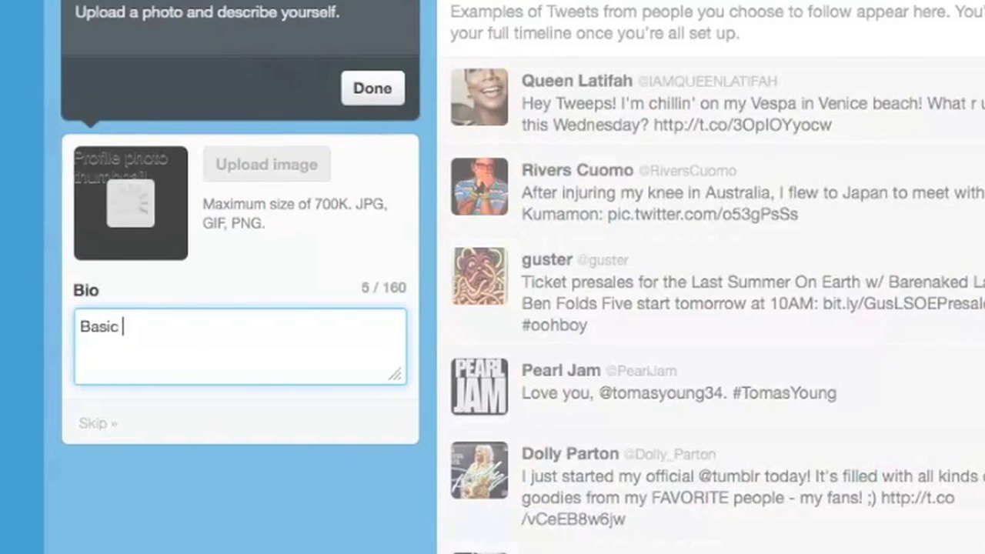
{"action": "type", "text": "Twitter Set Up Tutorial."}
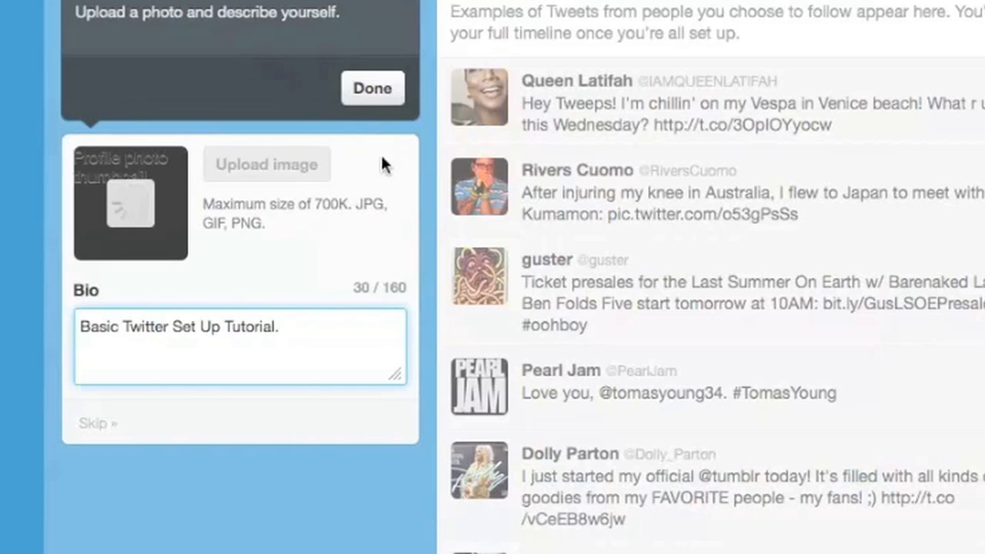
{"action": "left_click", "coordinate": [382, 103]}
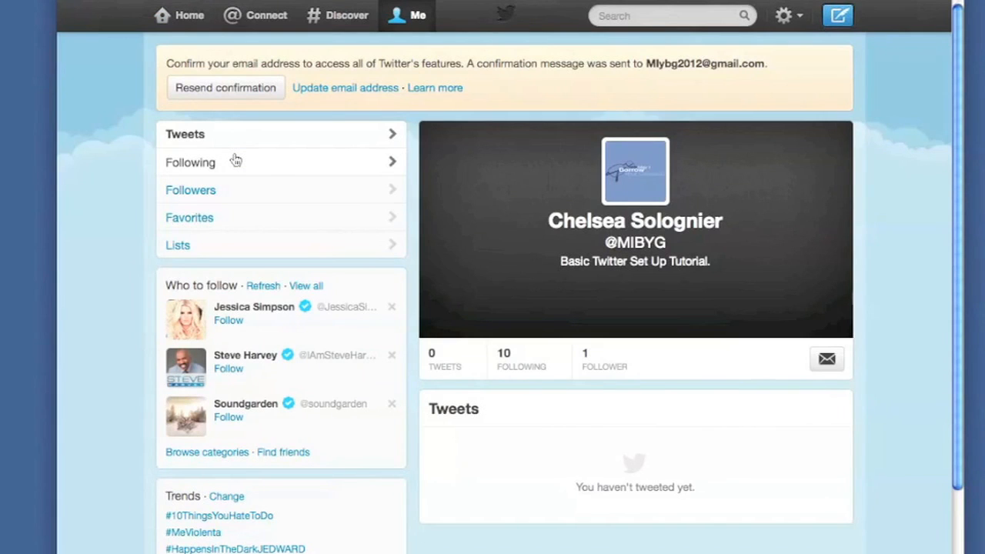
Let the profile page load and reveal the header's Edit button
{"action": "mouse_move", "coordinate": [765, 314]}
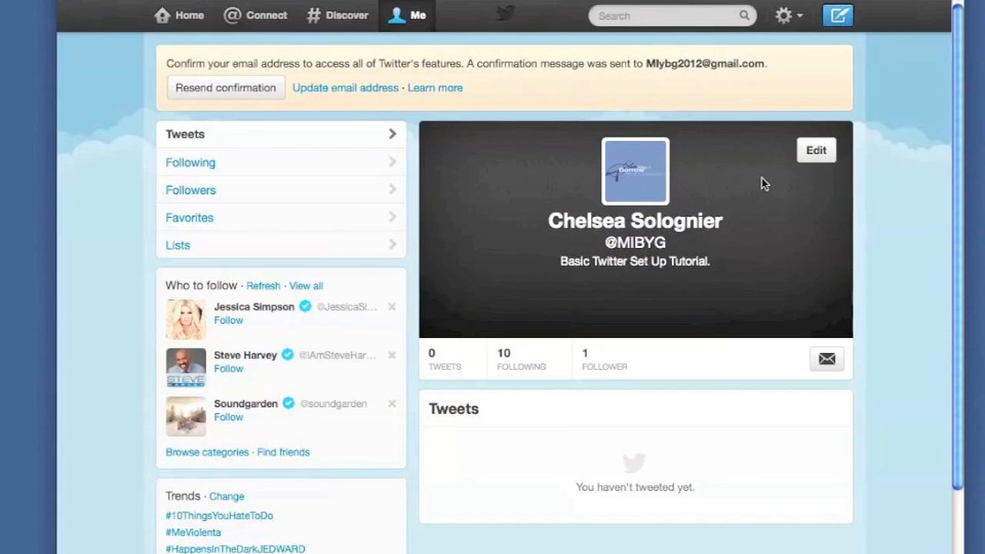
Open profile editing and load IMG_0305-1.jpg as the new header image
{"action": "left_click", "coordinate": [817, 152]}
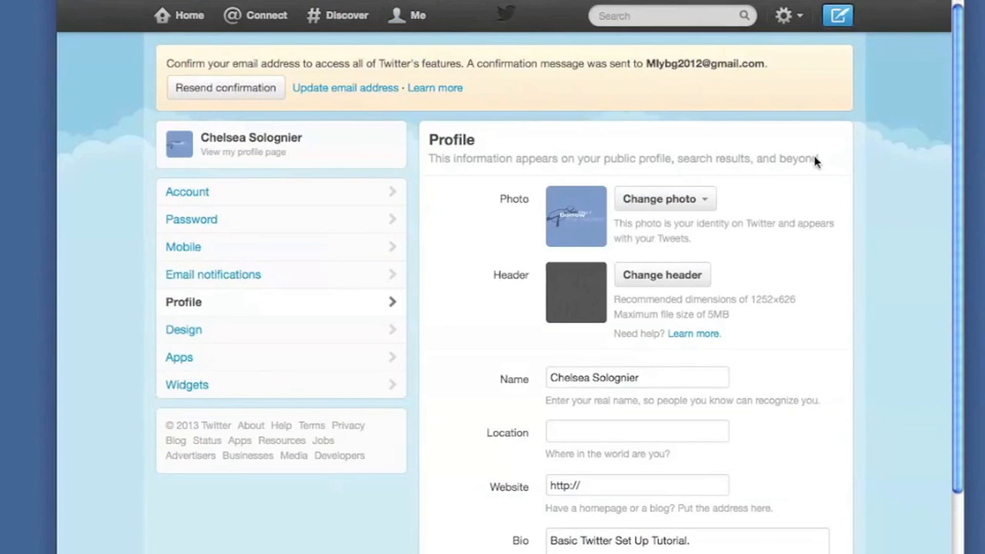
{"action": "left_click", "coordinate": [664, 275]}
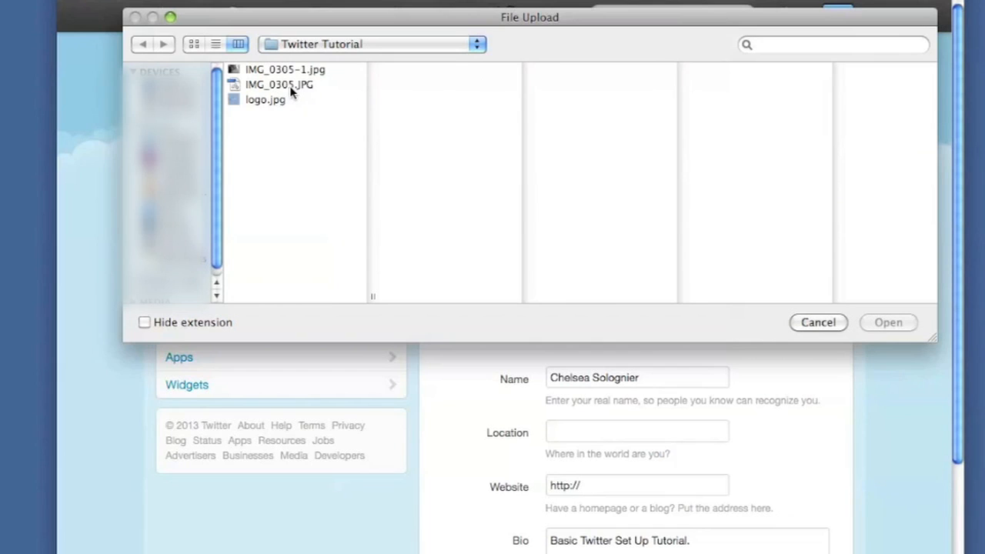
{"action": "left_click", "coordinate": [282, 73]}
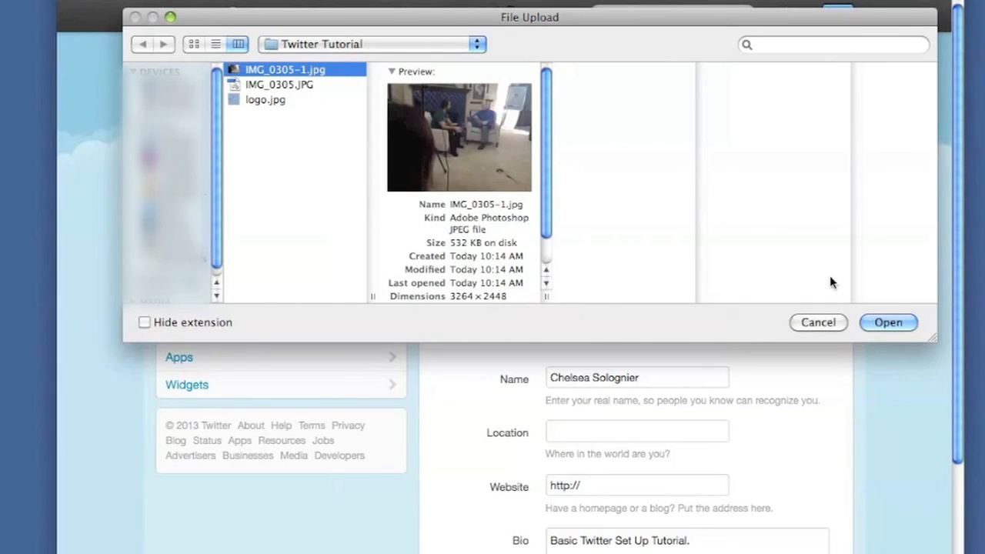
{"action": "left_click", "coordinate": [891, 324]}
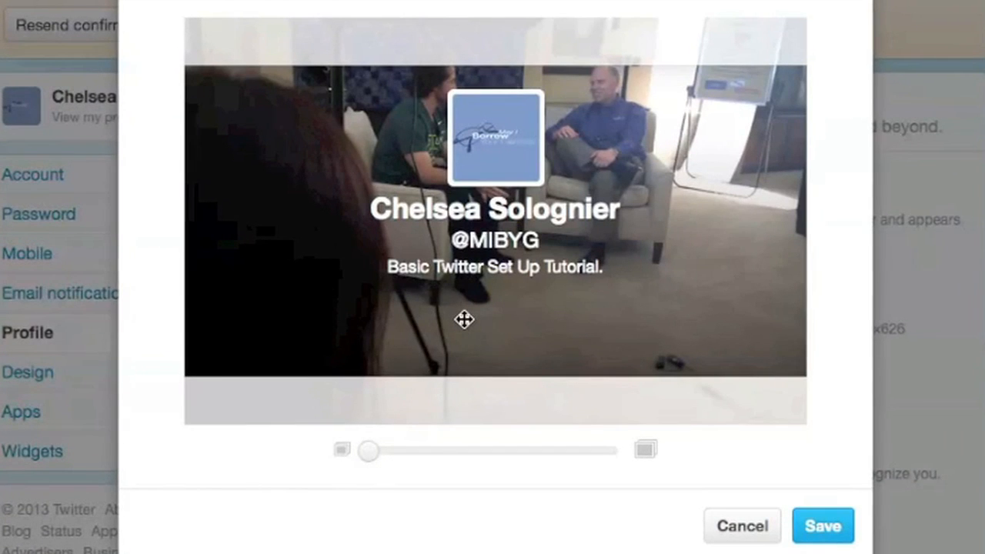
Reposition and slightly zoom the header photo within the crop frame, then save it
{"action": "left_click_drag", "start_coordinate": [466, 322], "coordinate": [429, 374]}
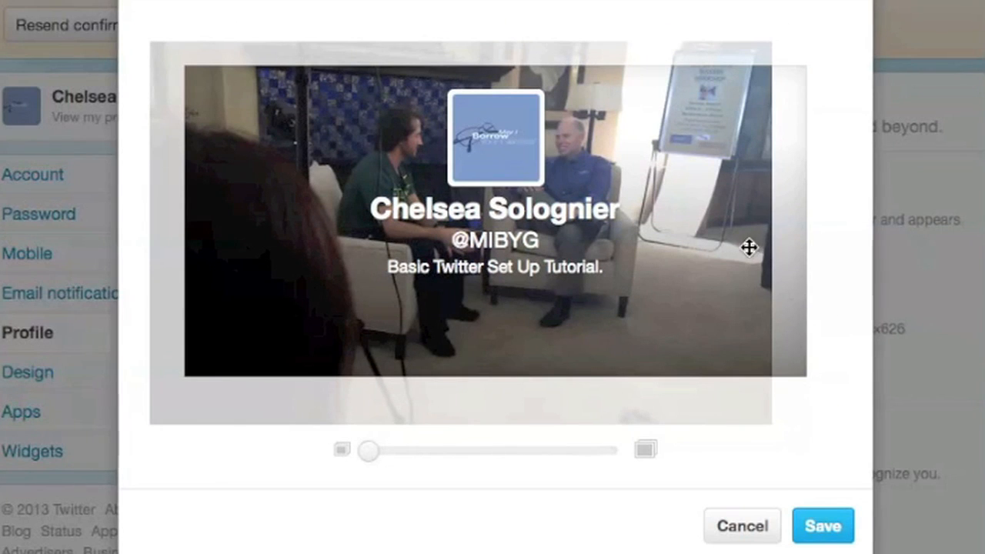
{"action": "left_click_drag", "start_coordinate": [698, 269], "coordinate": [709, 282]}
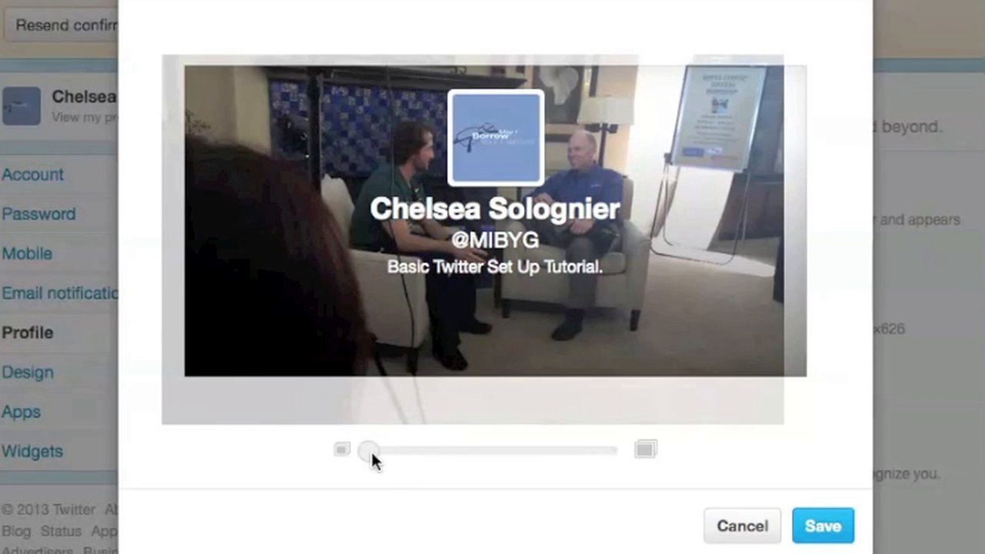
{"action": "left_click_drag", "start_coordinate": [374, 452], "coordinate": [454, 457]}
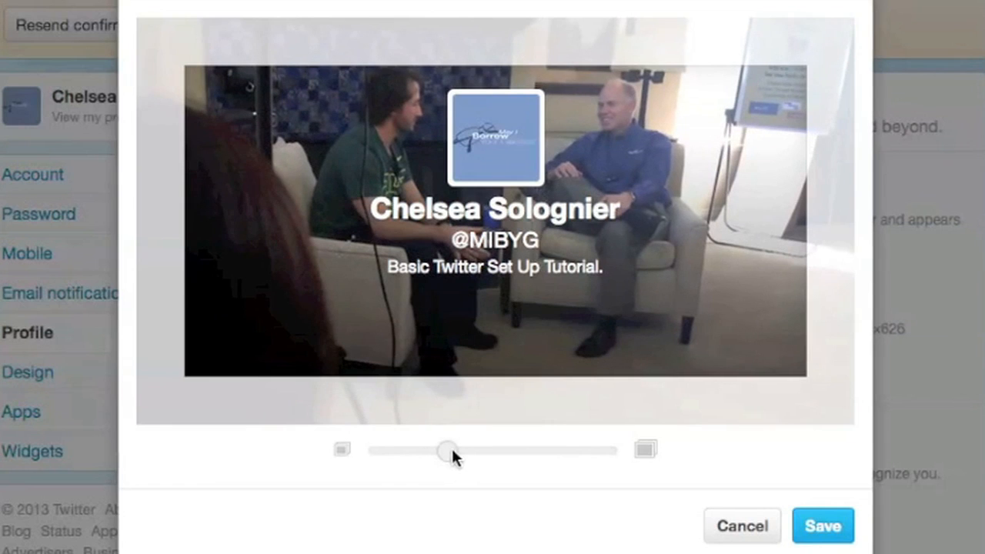
{"action": "left_click_drag", "start_coordinate": [500, 310], "coordinate": [483, 337]}
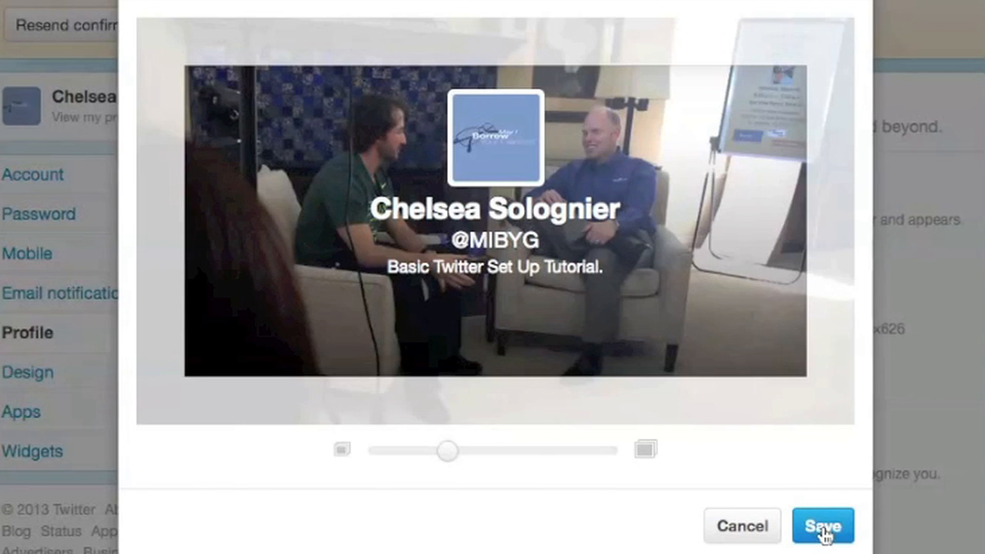
{"action": "left_click", "coordinate": [823, 527]}
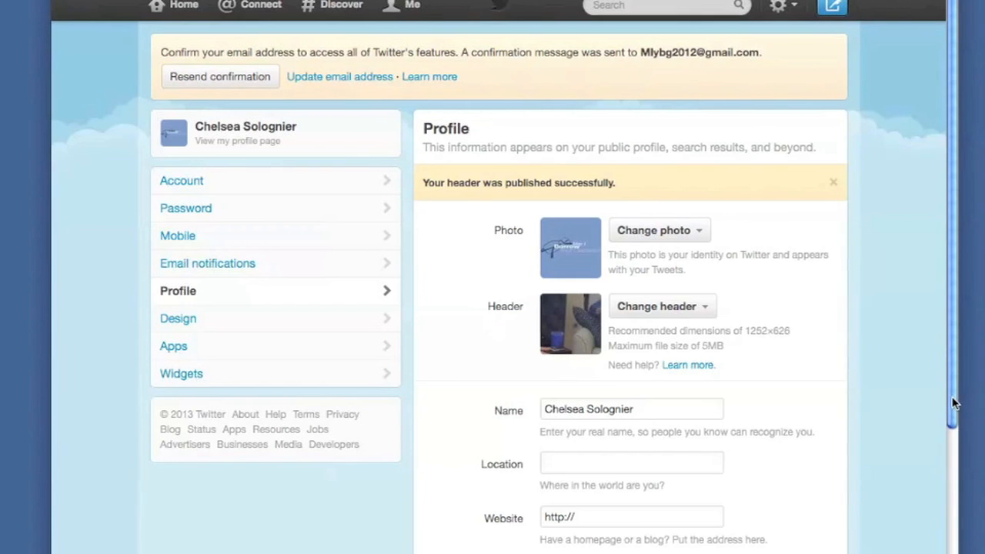
Scroll down the Profile settings page to the Name, Location, Website and Bio fields
{"action": "scroll", "coordinate": [948, 415], "scroll_direction": "down", "scroll_amount": 2}
{"action": "left_click_drag", "start_coordinate": [945, 419], "coordinate": [944, 466]}
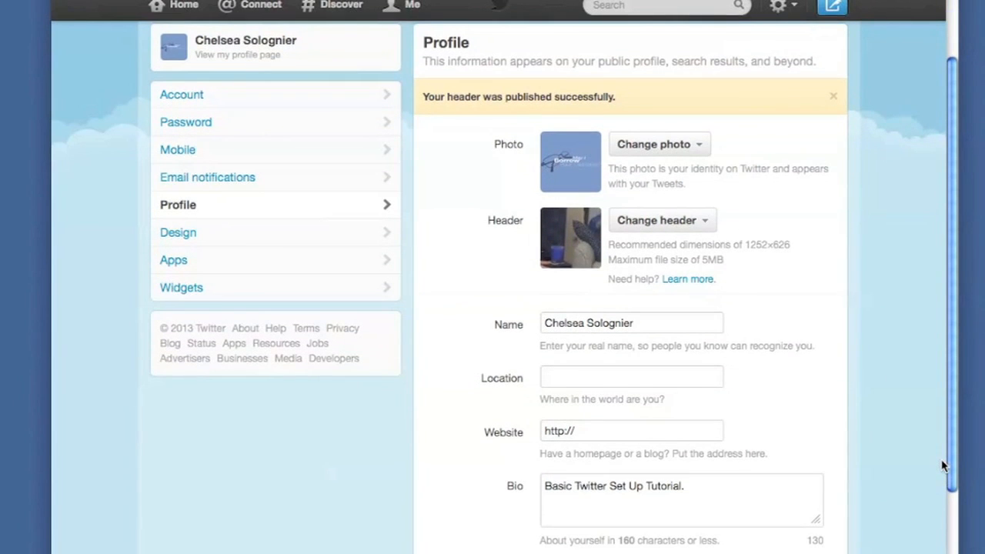
{"action": "scroll", "coordinate": [943, 466], "scroll_direction": "down", "scroll_amount": 3}
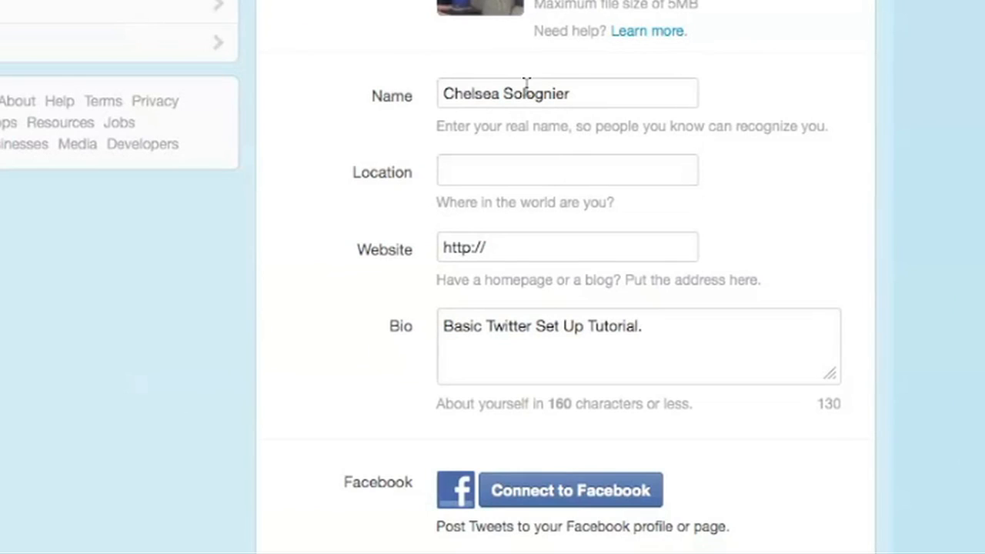
{"action": "left_click", "coordinate": [579, 93]}
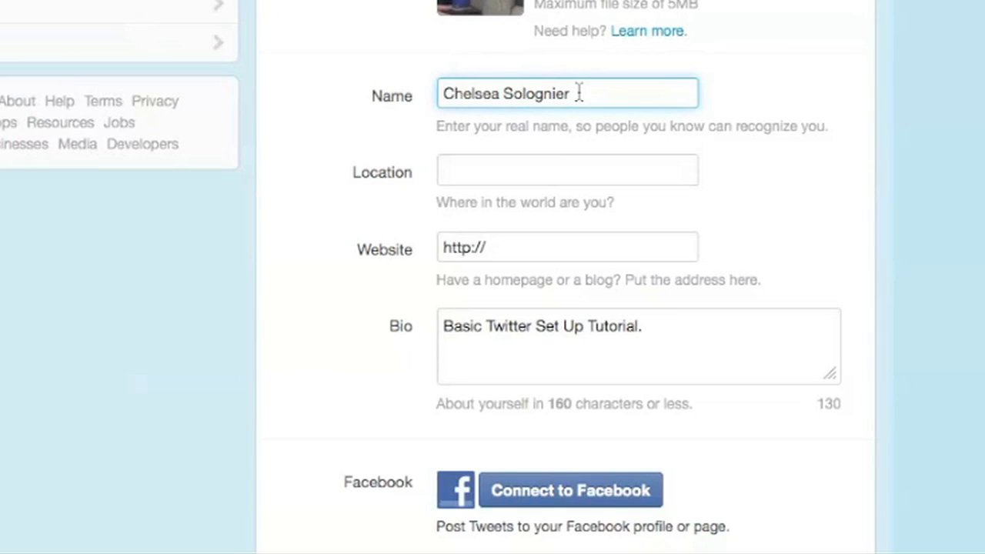
{"action": "left_click", "coordinate": [466, 179]}
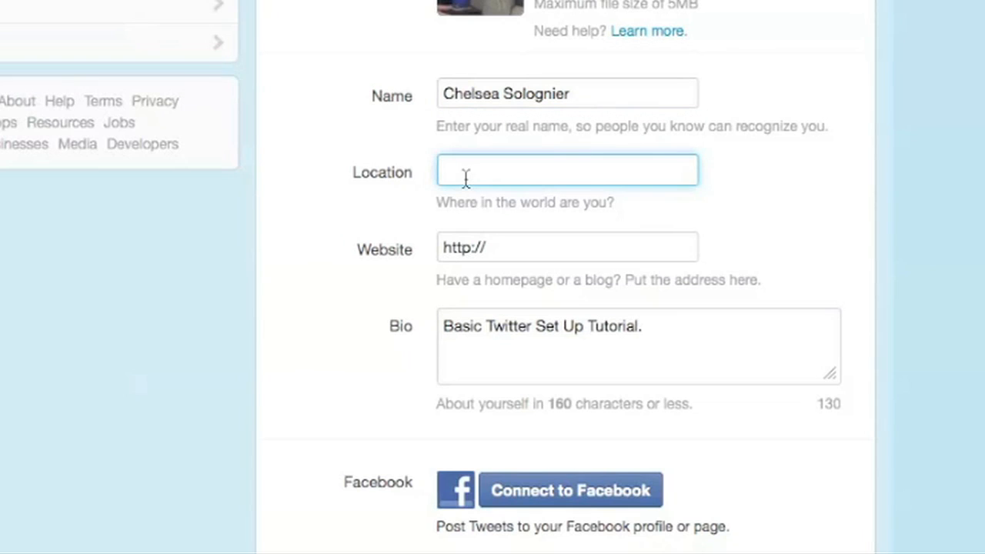
{"action": "type", "text": "San Diego"}
{"action": "left_click", "coordinate": [537, 248]}
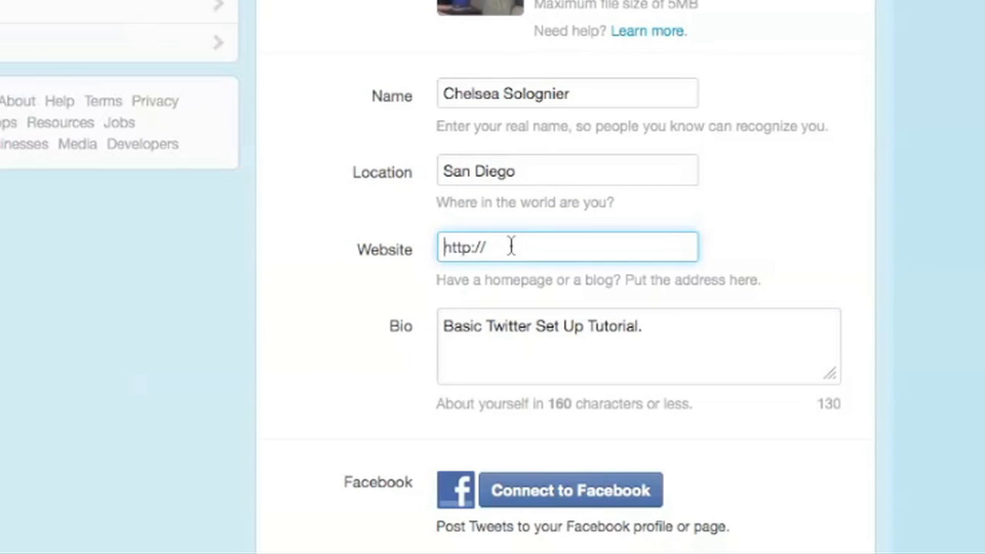
{"action": "key", "text": "Right"}
{"action": "key", "text": "Right"}
{"action": "key", "text": "Right"}
{"action": "key", "text": "Right"}
{"action": "key", "text": "Right"}
{"action": "key", "text": "Right"}
{"action": "key", "text": "Right"}
{"action": "type", "text": "MaylBorrowYourGlasses.com"}
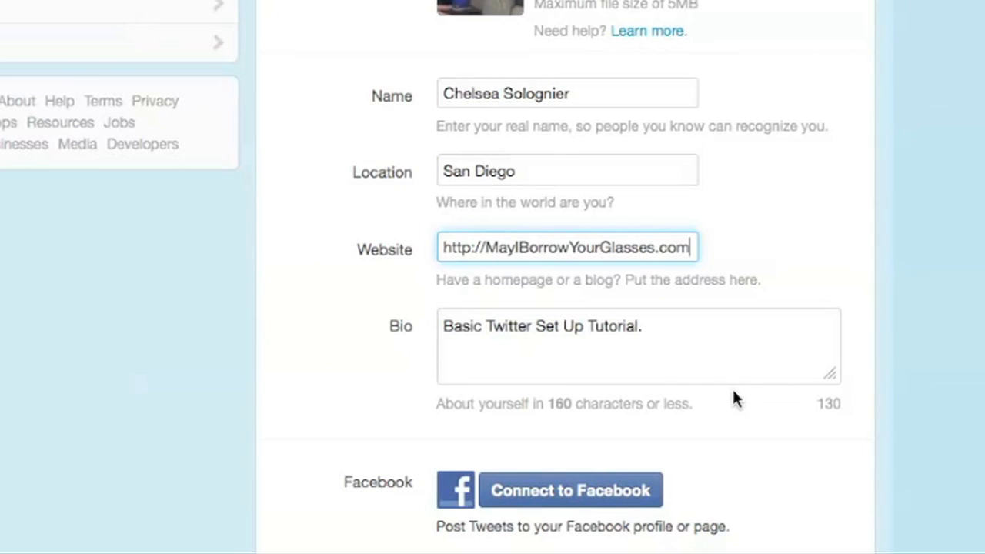
{"action": "left_click", "coordinate": [676, 337]}
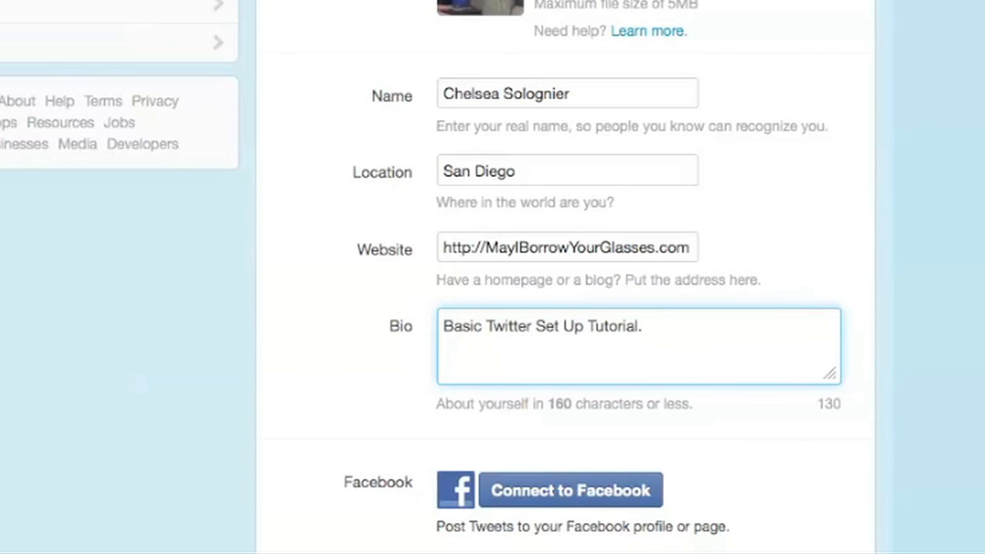
Scroll to the bottom of Profile settings and save the changes
{"action": "scroll", "coordinate": [566, 277], "scroll_direction": "down", "scroll_amount": 2}
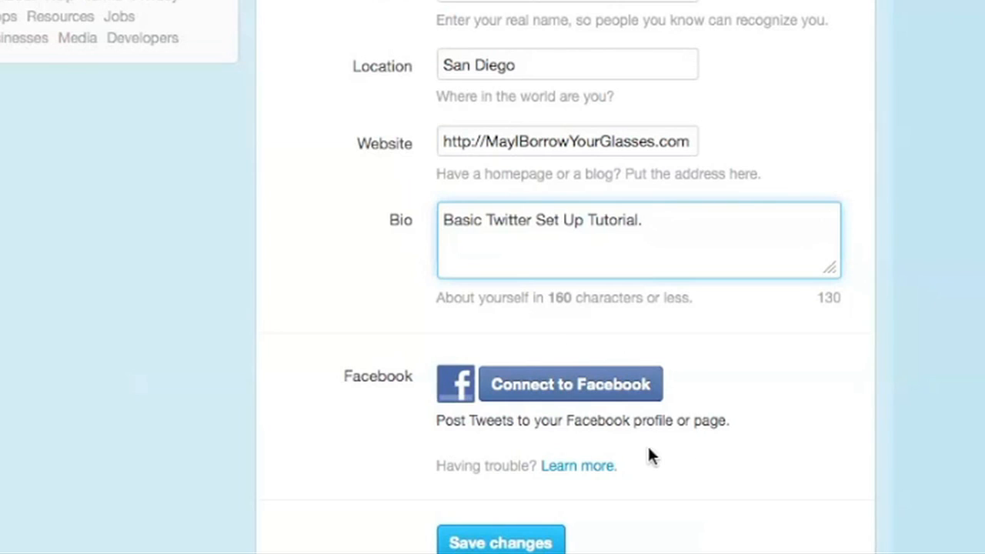
{"action": "left_click", "coordinate": [499, 544]}
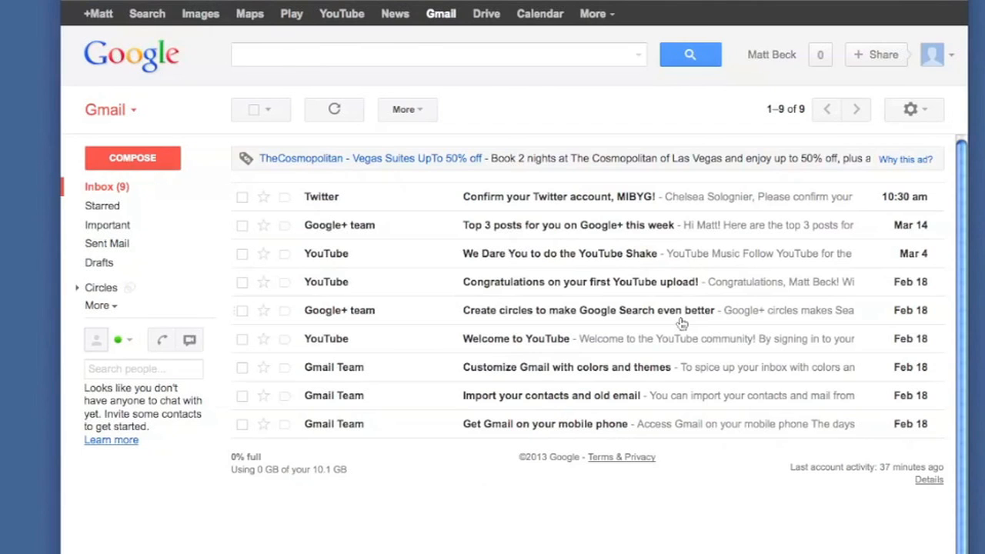
Open the 'Confirm your Twitter account' email in Gmail and confirm the account from it
{"action": "left_click", "coordinate": [541, 202]}
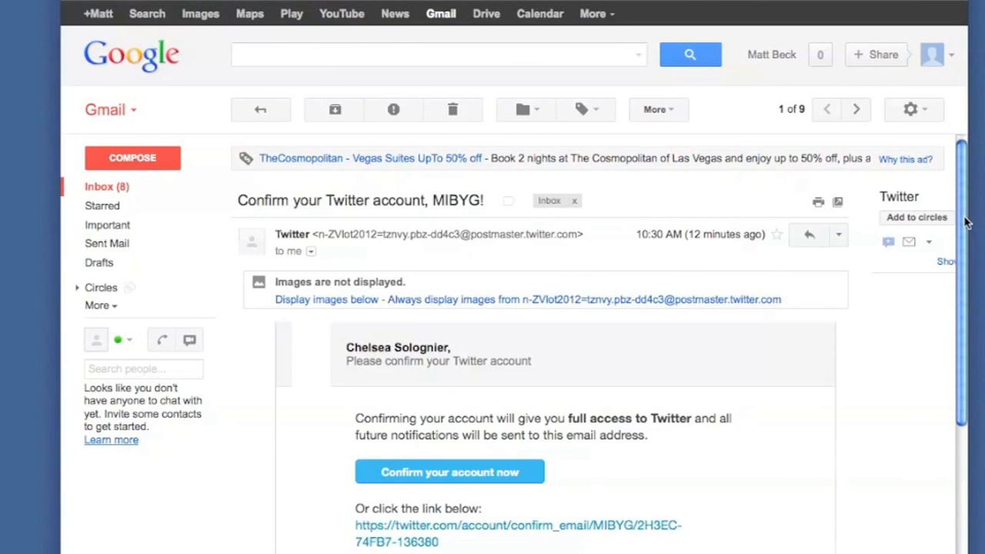
{"action": "left_click_drag", "start_coordinate": [967, 222], "coordinate": [927, 274]}
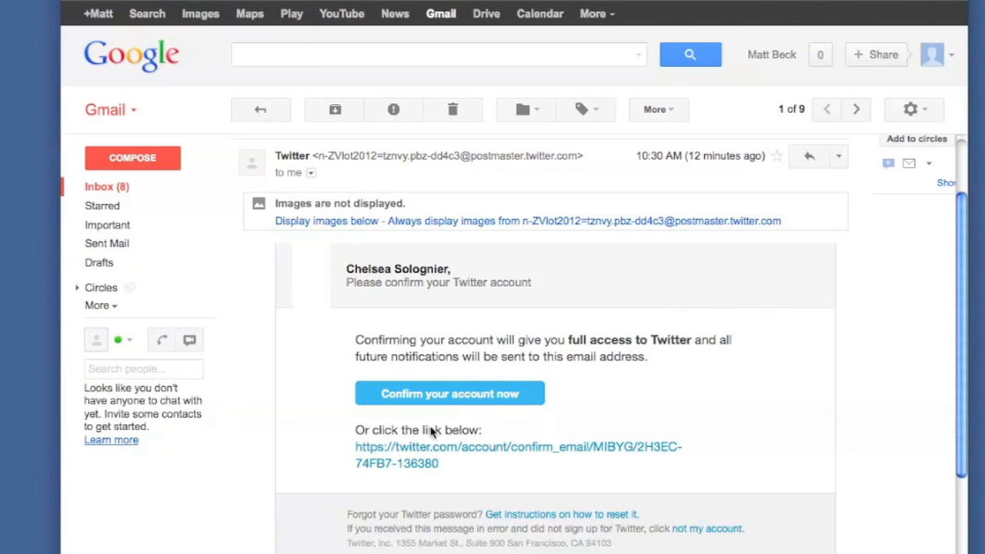
{"action": "left_click", "coordinate": [506, 395]}
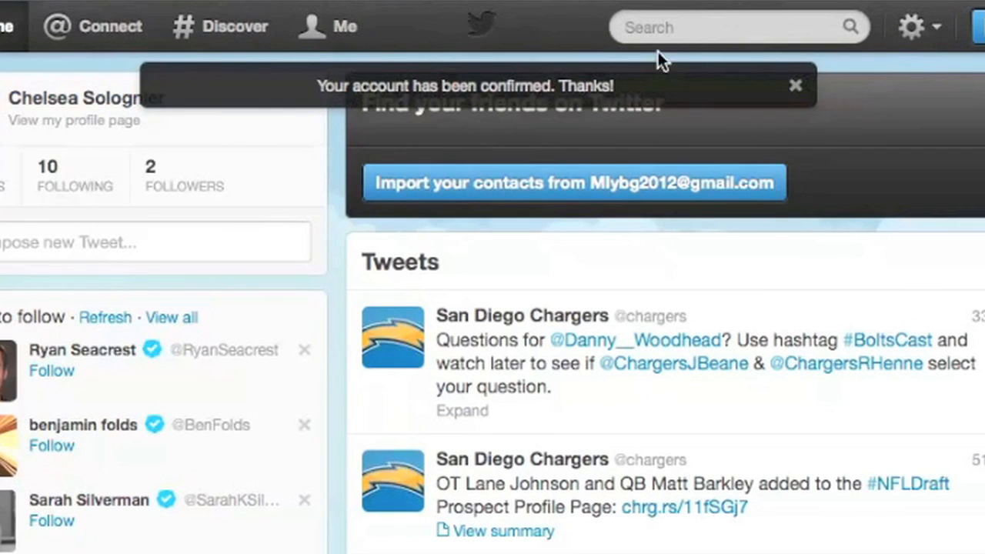
Close the 'Your account has been confirmed. Thanks!' banner
{"action": "left_click", "coordinate": [796, 86]}
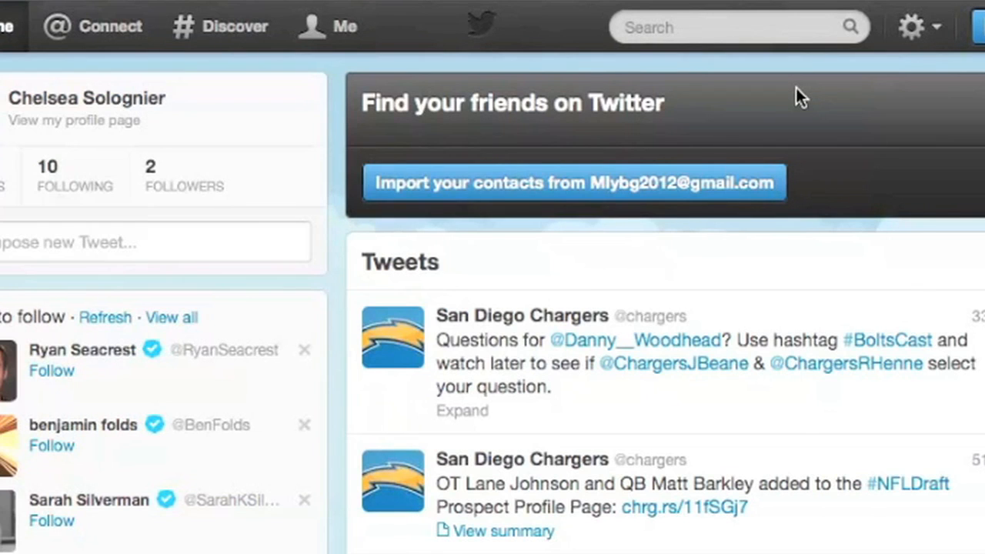